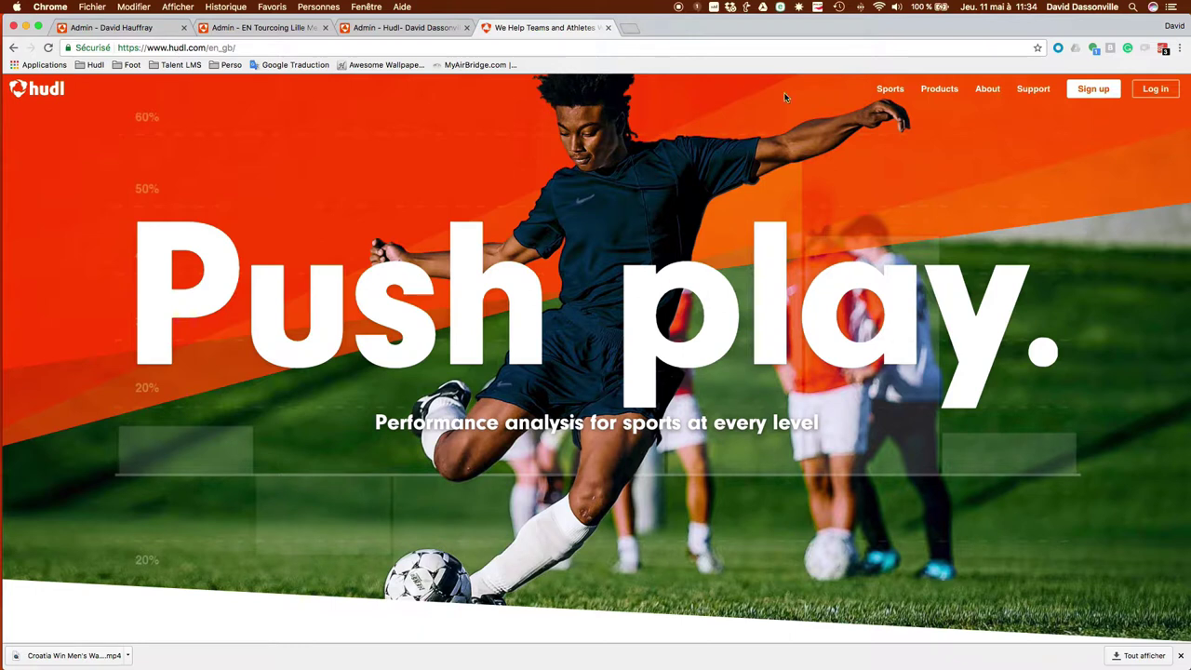
Log in to Hudl with the Okta one-click sign-in and show the team's video library.
left_click(1156, 89)
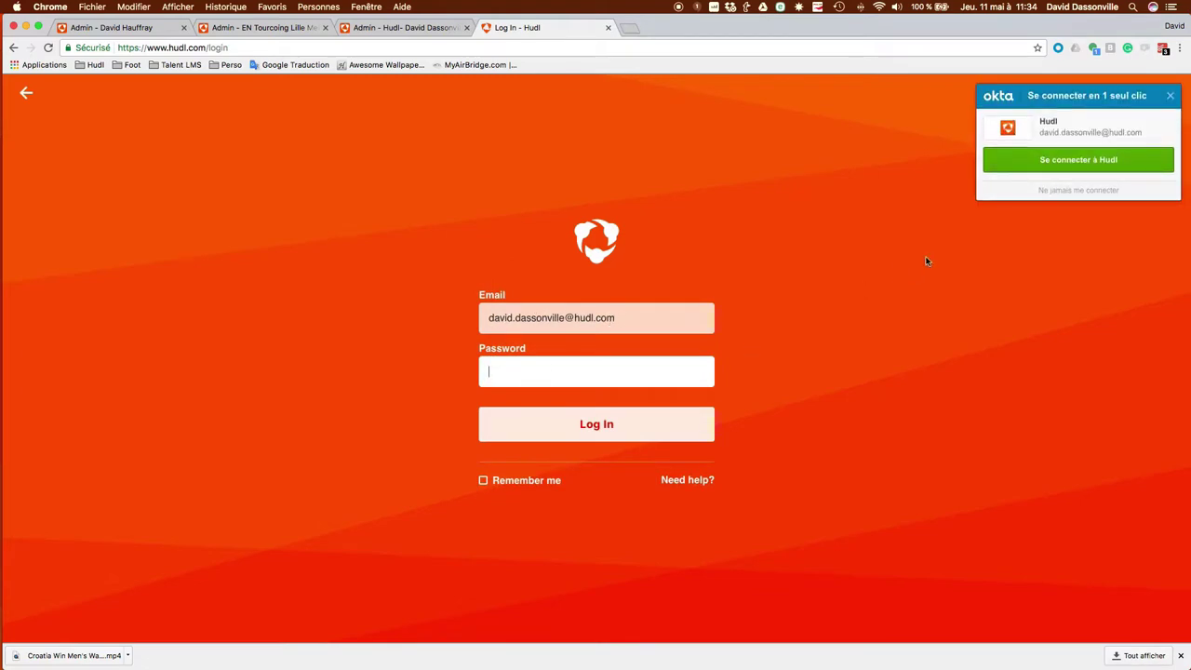
left_click(1064, 163)
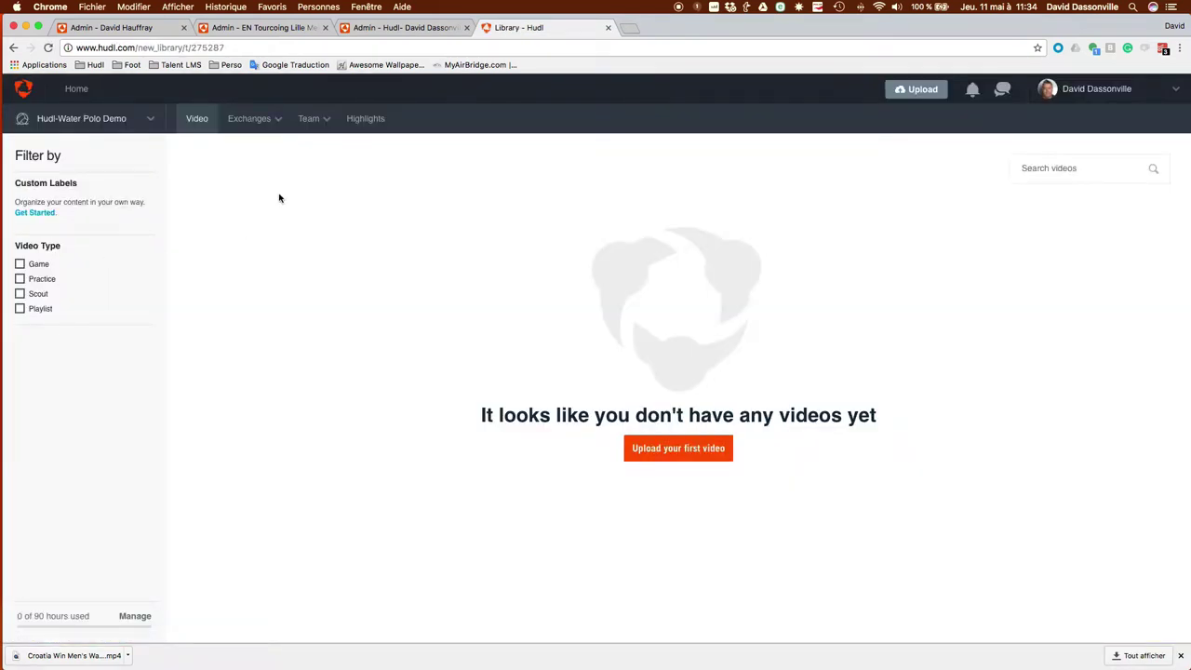
left_click(198, 121)
Open the schedule page of the Hudl-Water Polo Demo team.
mouse_move(260, 124)
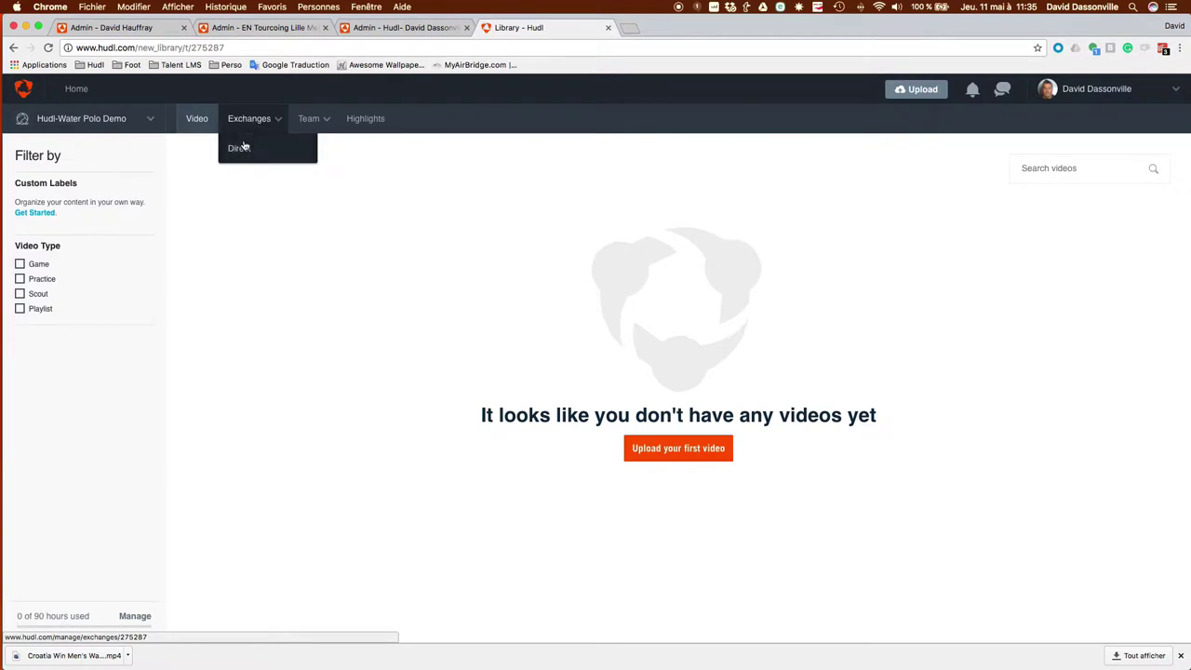
mouse_move(324, 135)
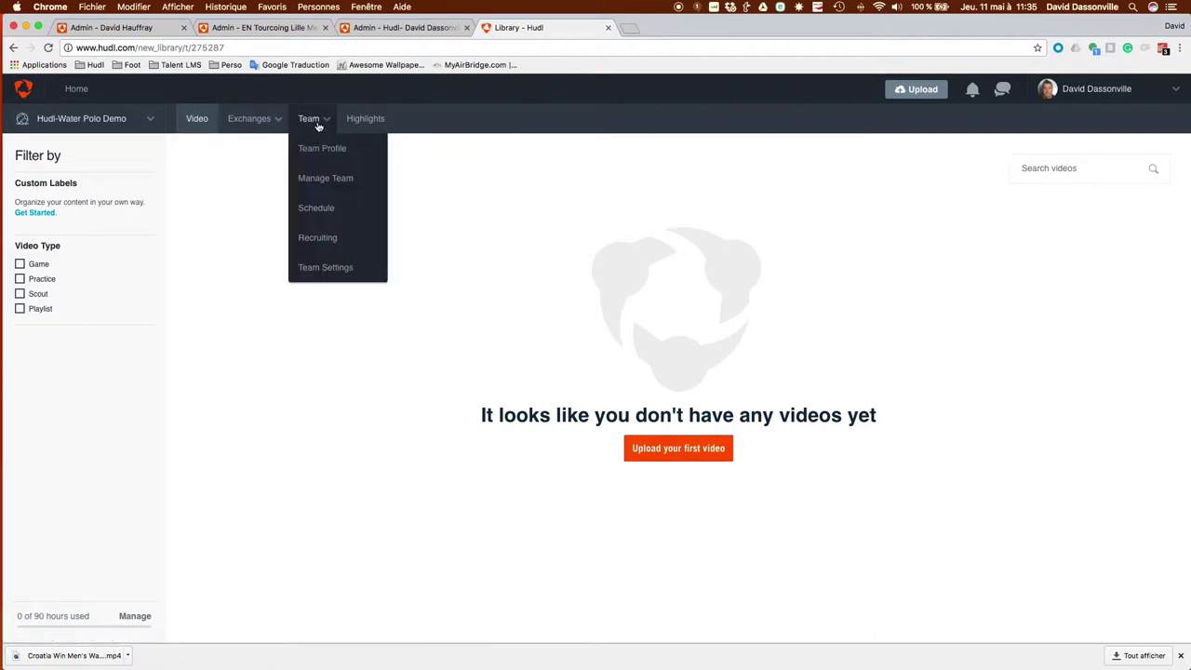
left_click(323, 215)
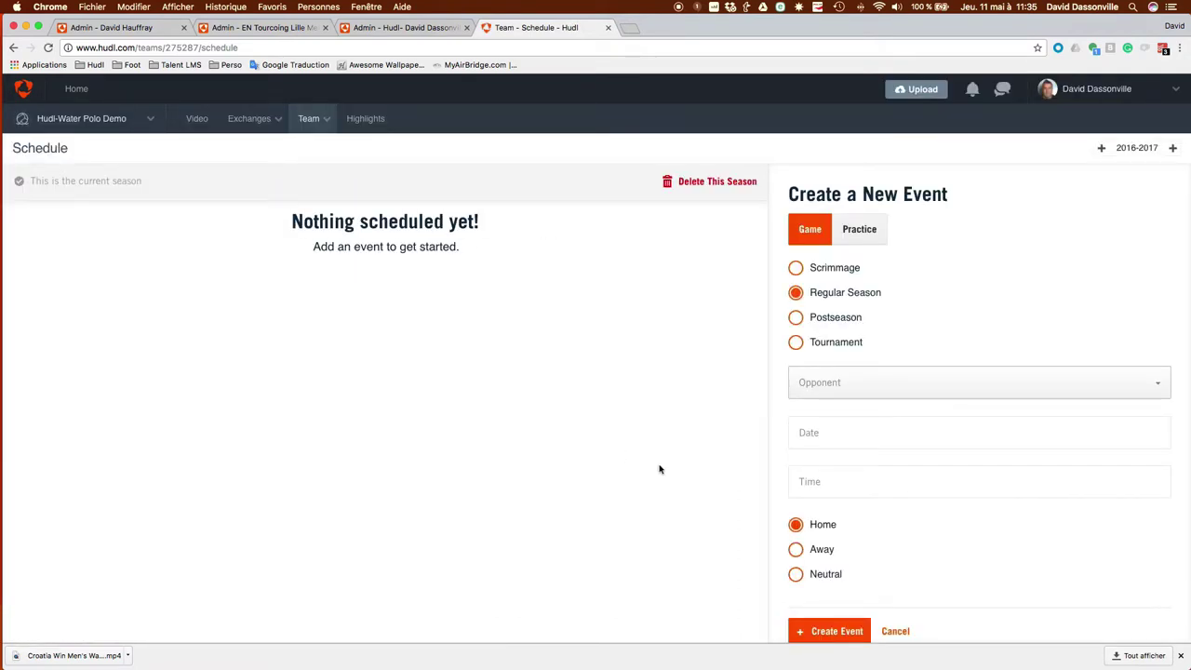
Create a regular season home game against Equipe A on 05/11/2017 at 3:00pm.
scroll(819, 452, "down", 1)
left_click(833, 609)
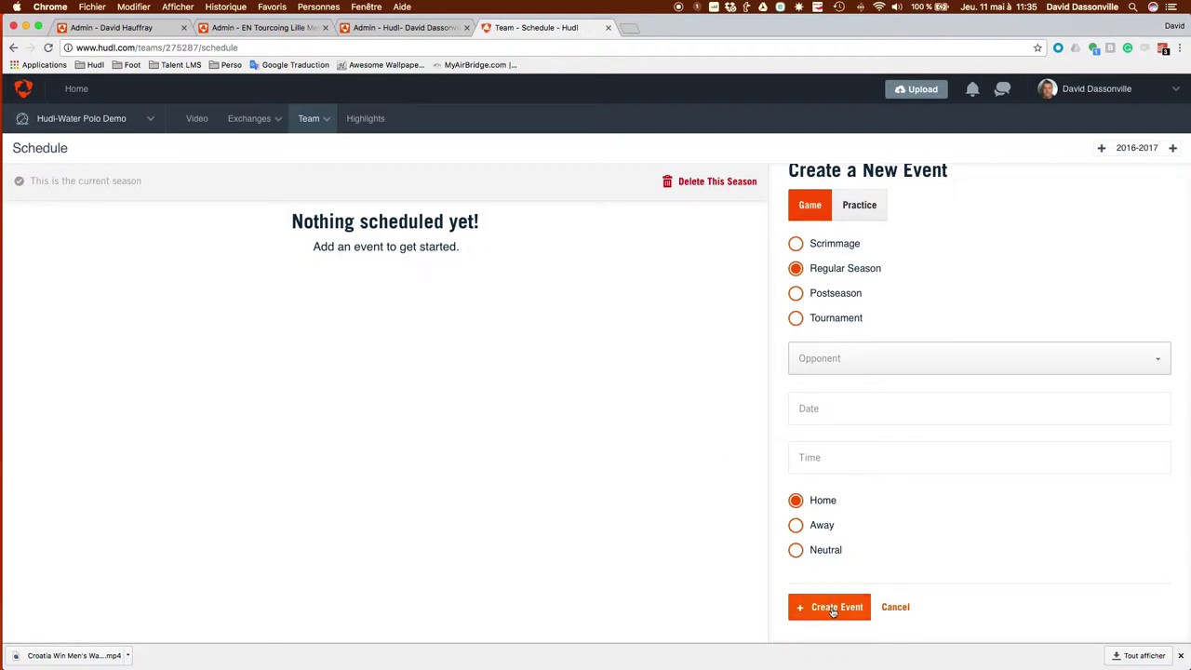
left_click(835, 612)
left_click(848, 362)
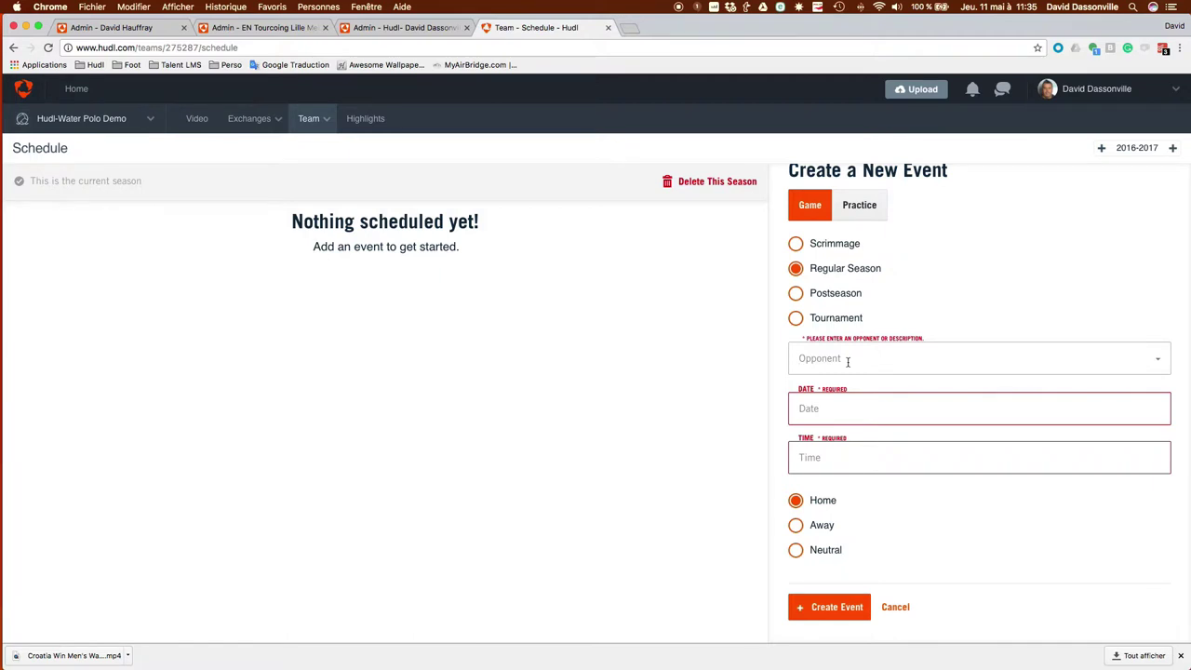
type("Equipe A")
left_click(847, 410)
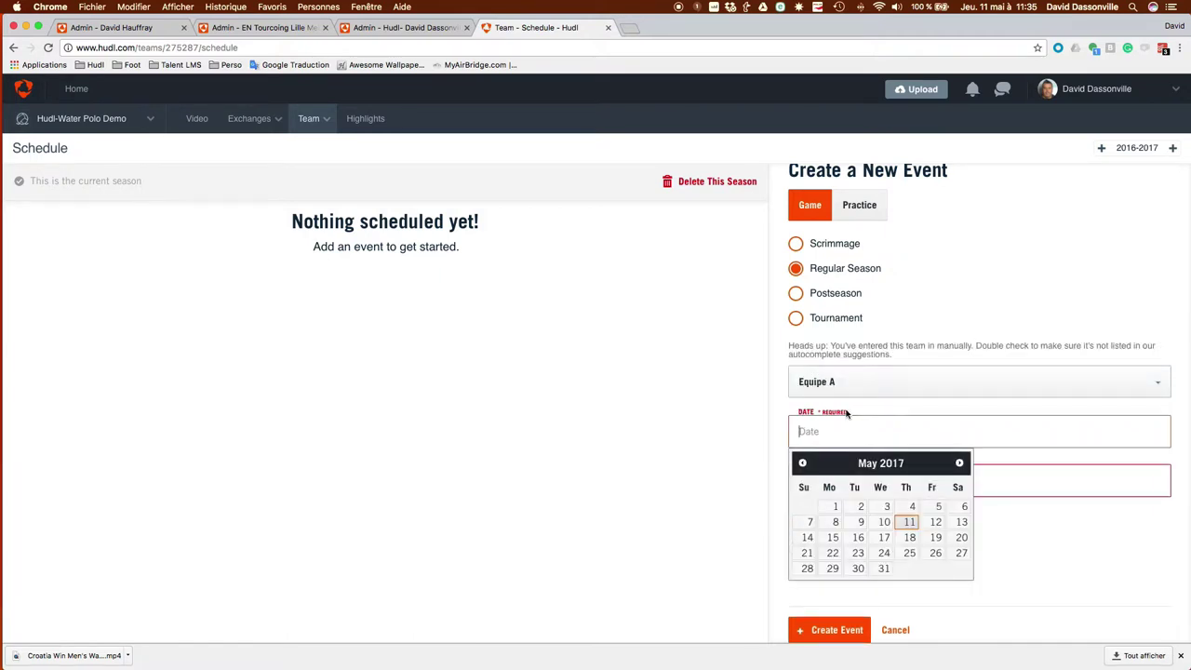
left_click(910, 523)
type("3")
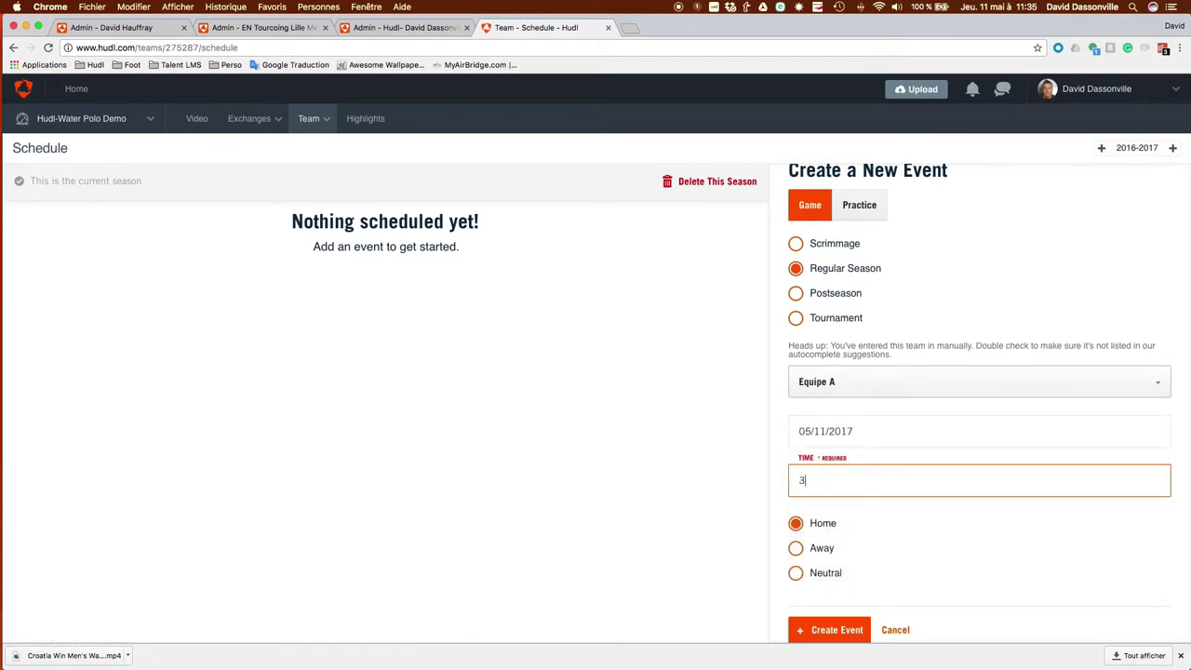
type(":00pm")
left_click(835, 631)
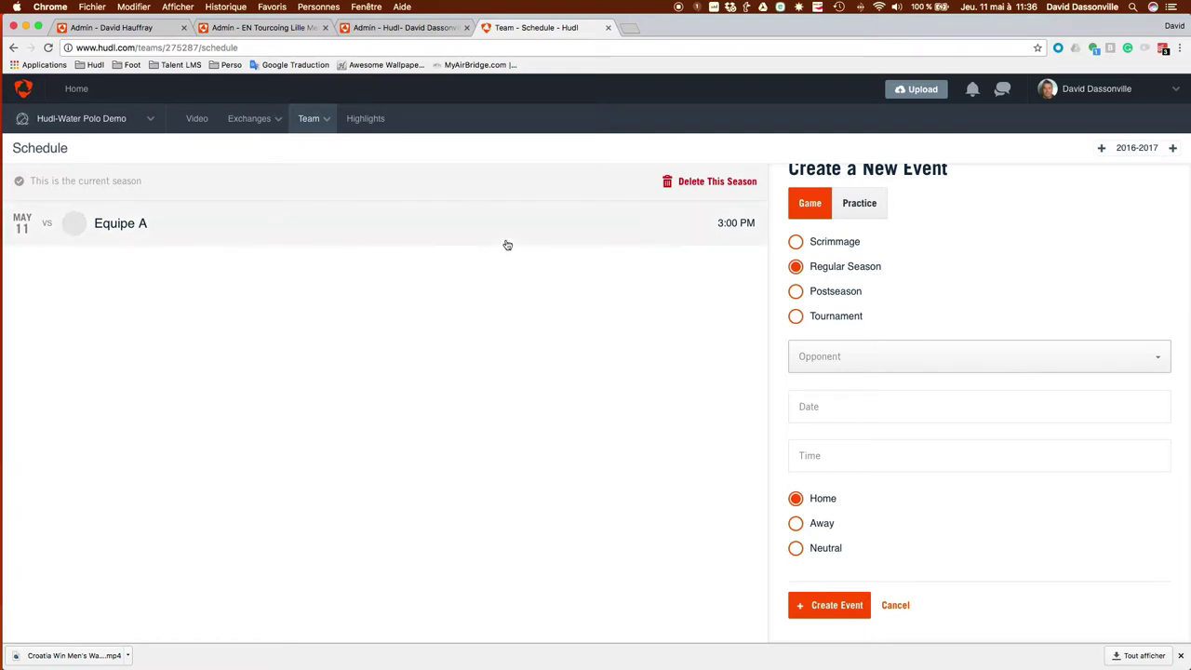
Upload Croatia Win Men's Water Polo Gold - London 2012 Olympics.mp4 from the desktop's Video Water Polo folder to the Hudl-Water Polo Demo team.
left_click(923, 90)
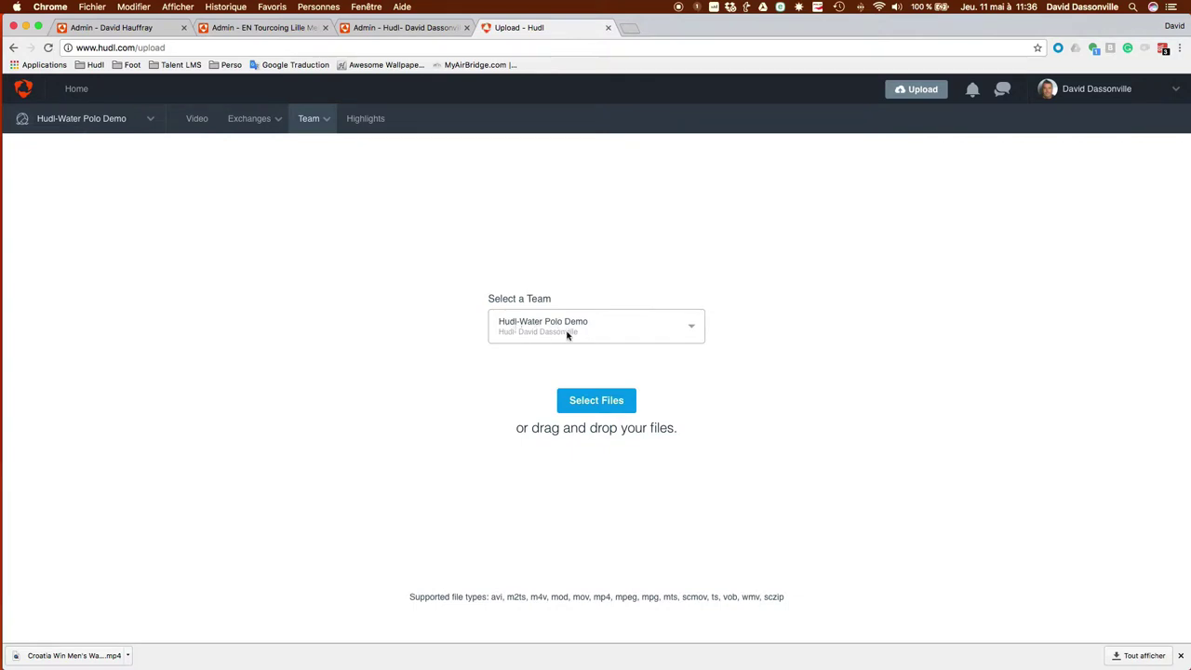
left_click(605, 408)
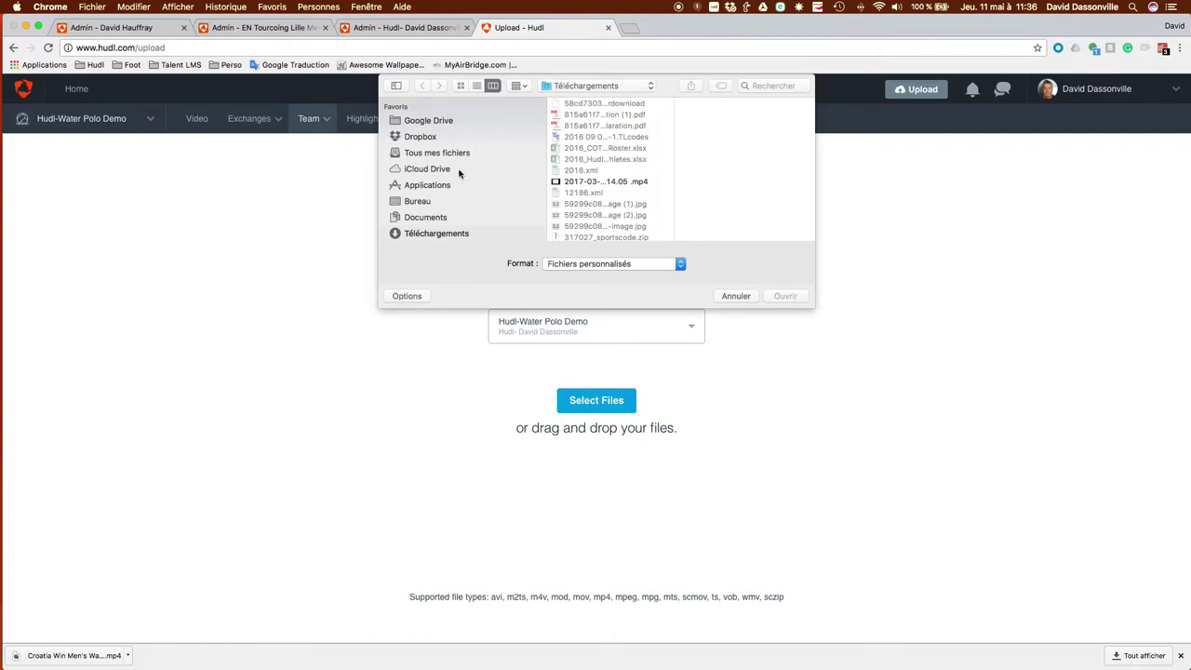
left_click(418, 202)
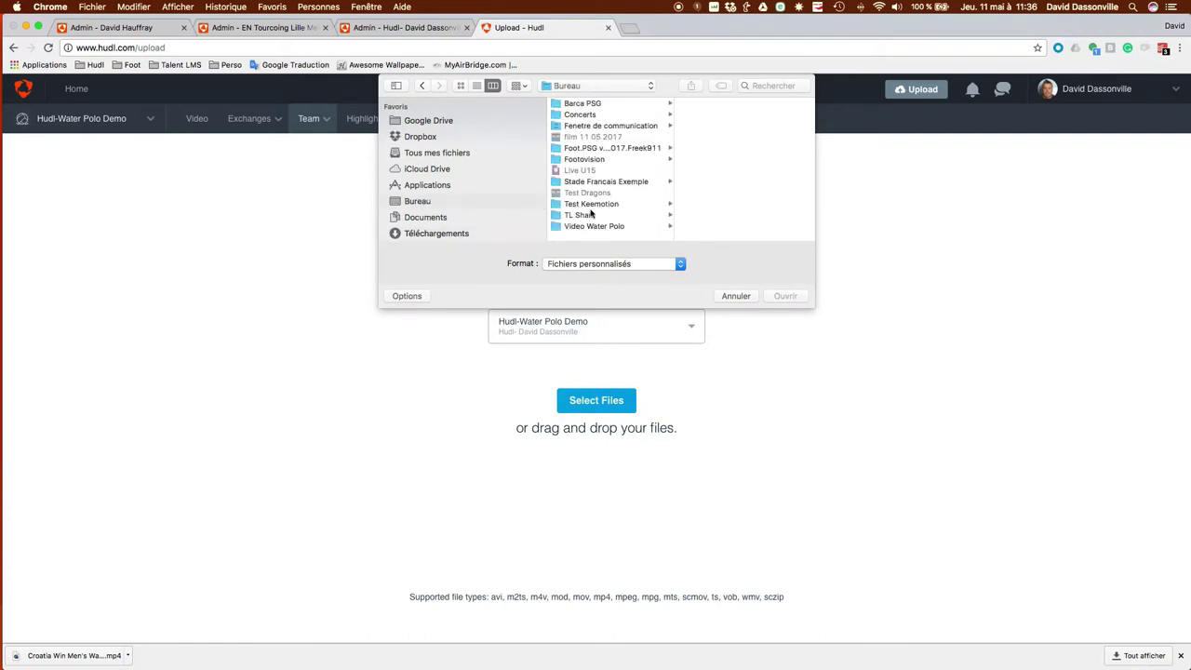
left_click(594, 226)
left_click(717, 103)
left_click(789, 296)
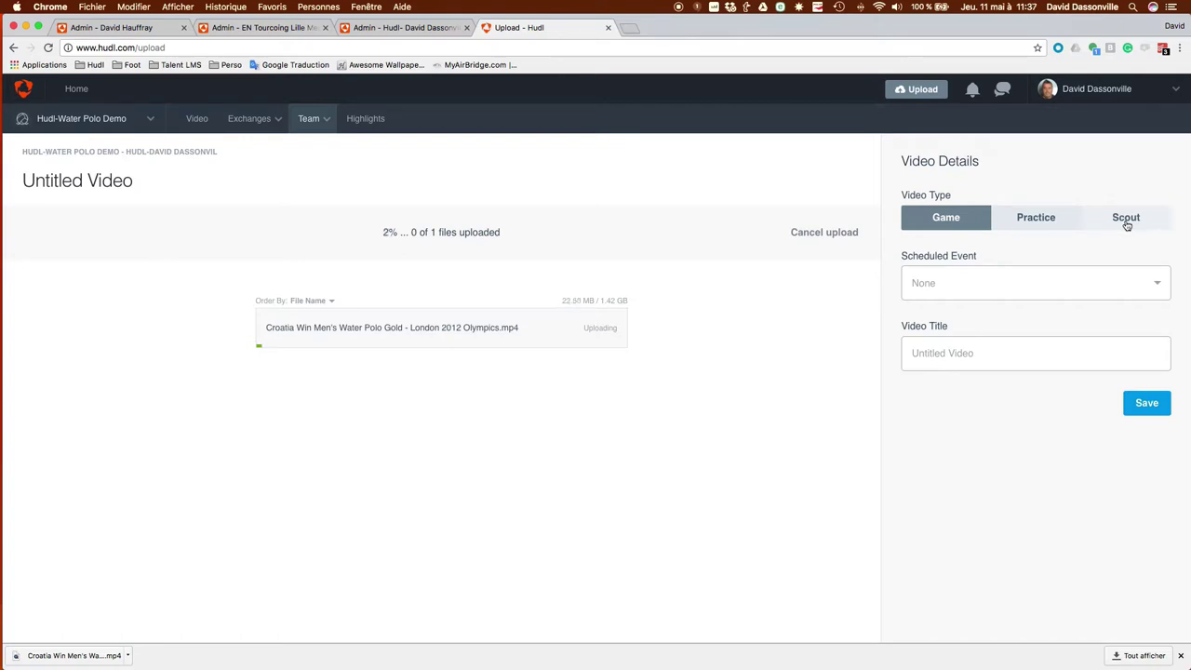
Link the uploading game video to the vs. Equipe A event, title it Equipe A, and save the details.
left_click(1107, 285)
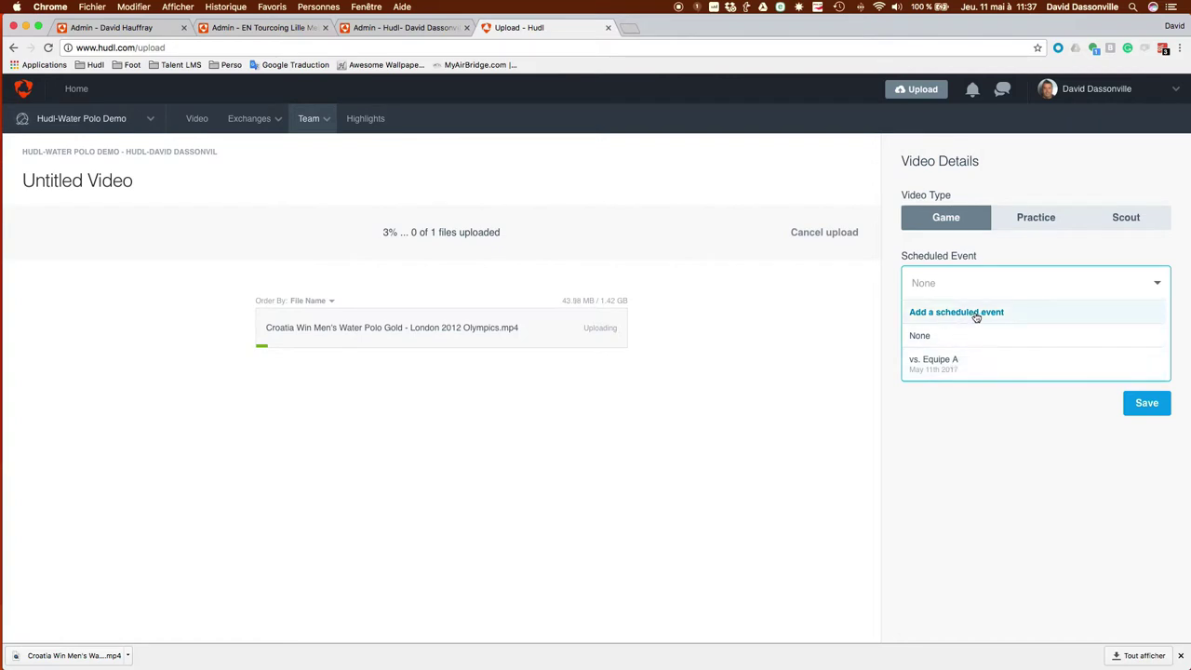
left_click(959, 362)
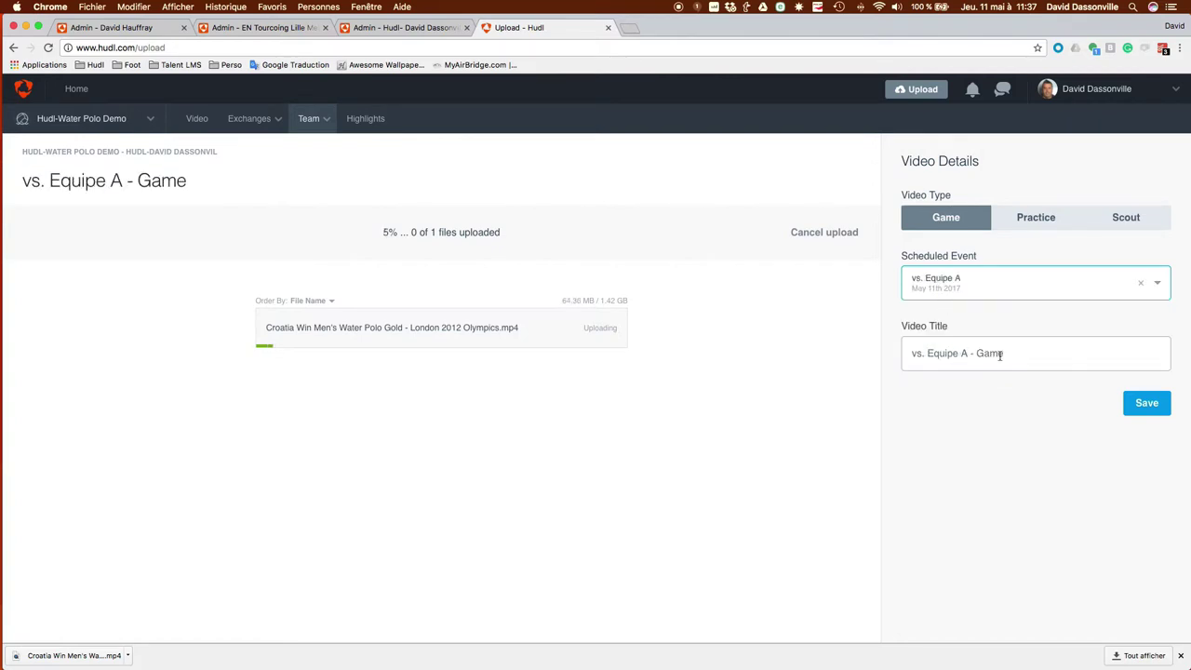
left_click_drag(1025, 355, 903, 355)
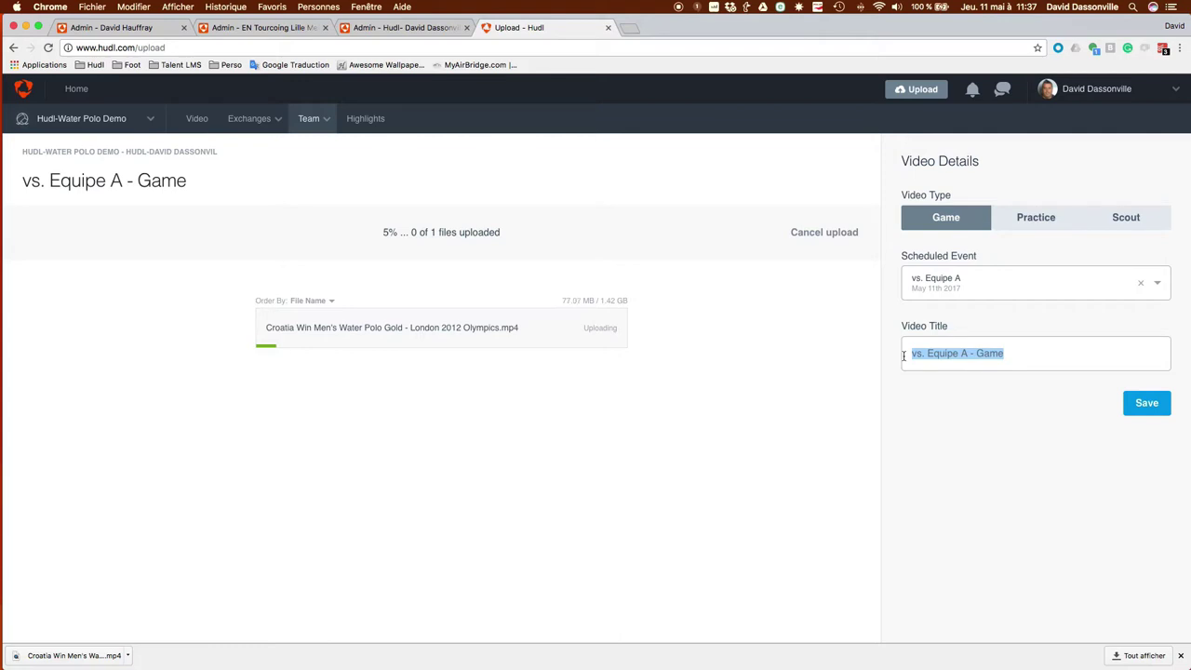
type("Equp")
key("BackSpace")
type("pa A")
key("BackSpace")
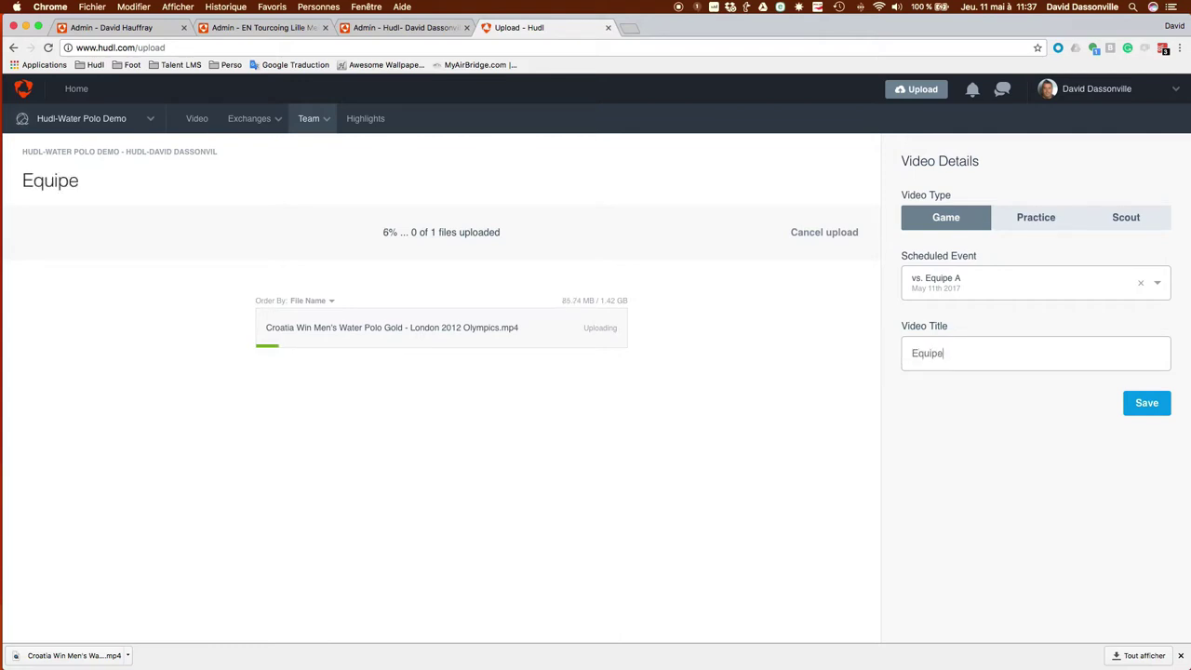
type("A")
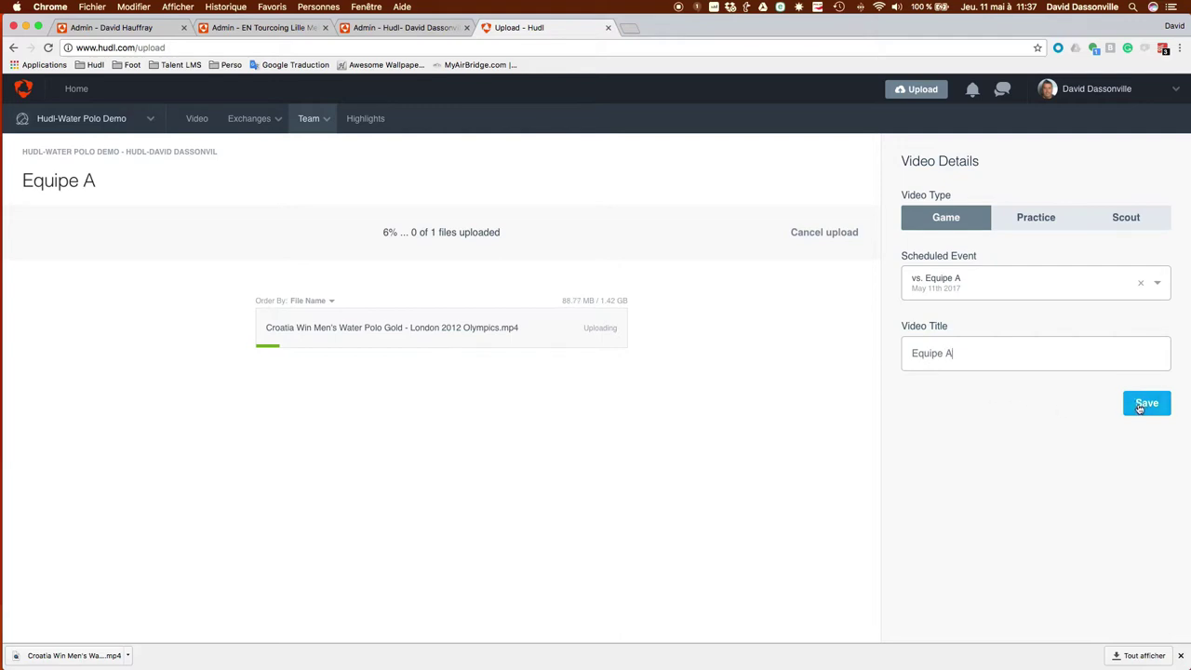
left_click(1147, 406)
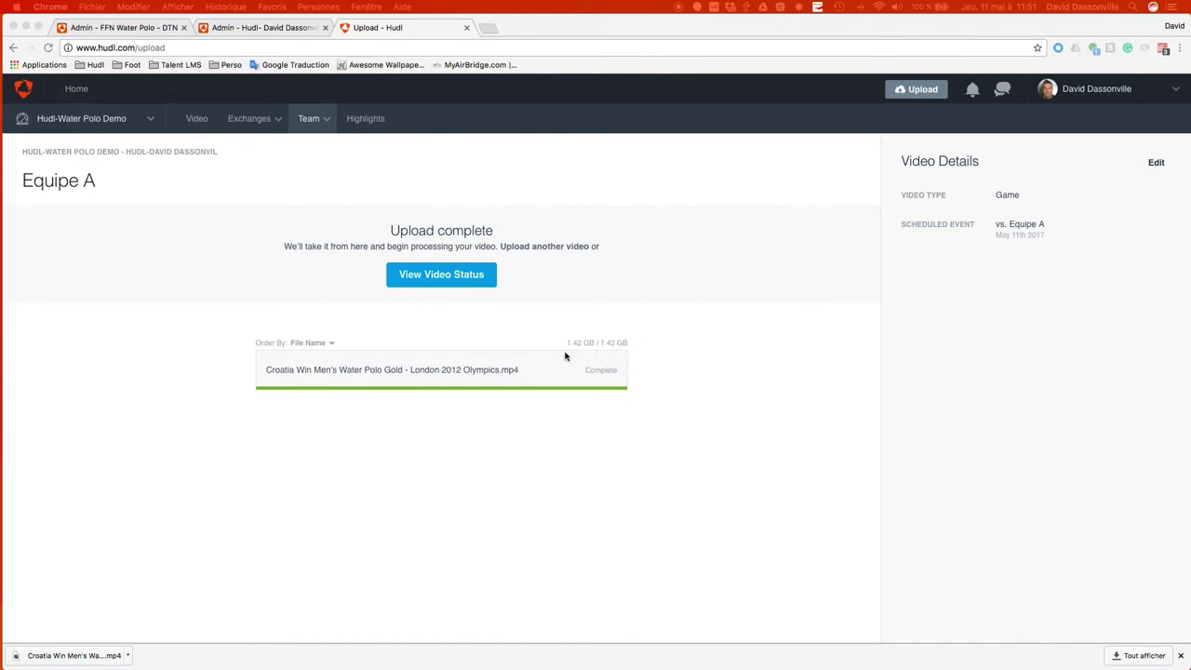
Play the uploaded Equipe A video from the team's library and skip ahead in the footage.
left_click(450, 279)
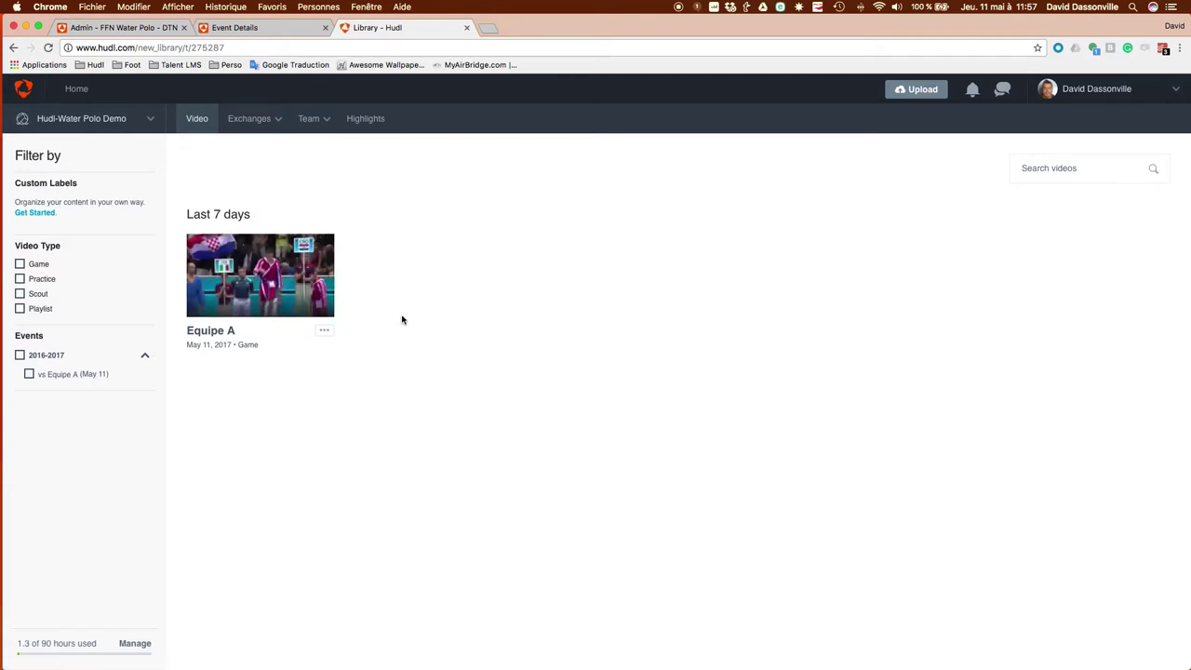
left_click(259, 275)
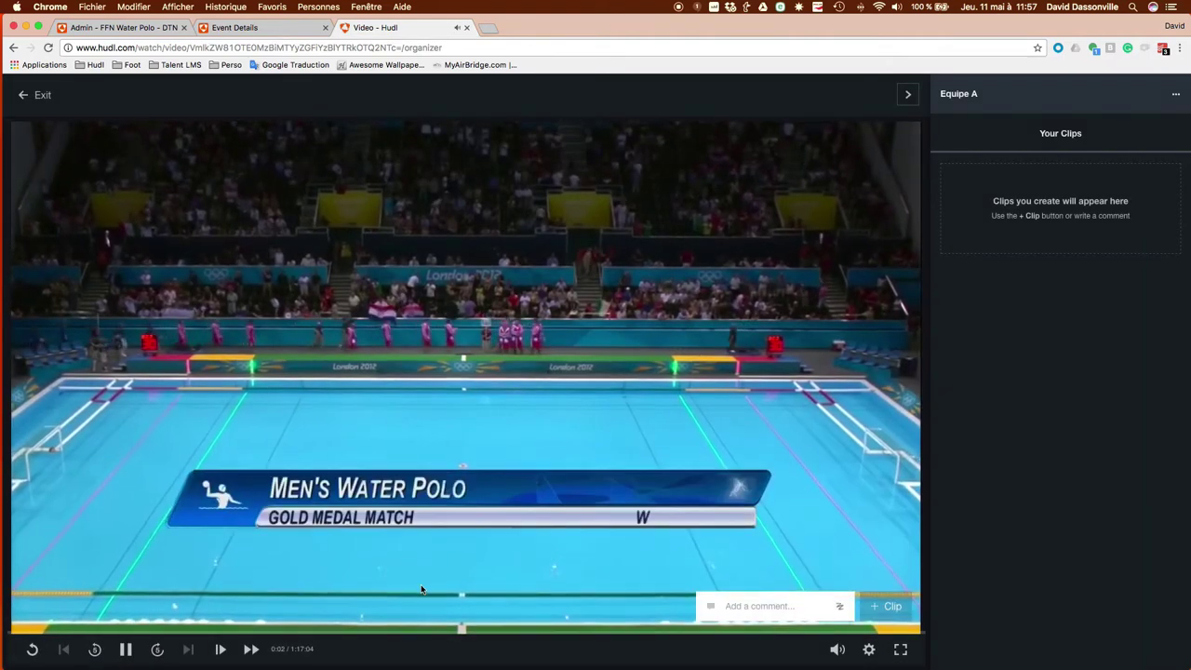
left_click_drag(14, 636, 191, 633)
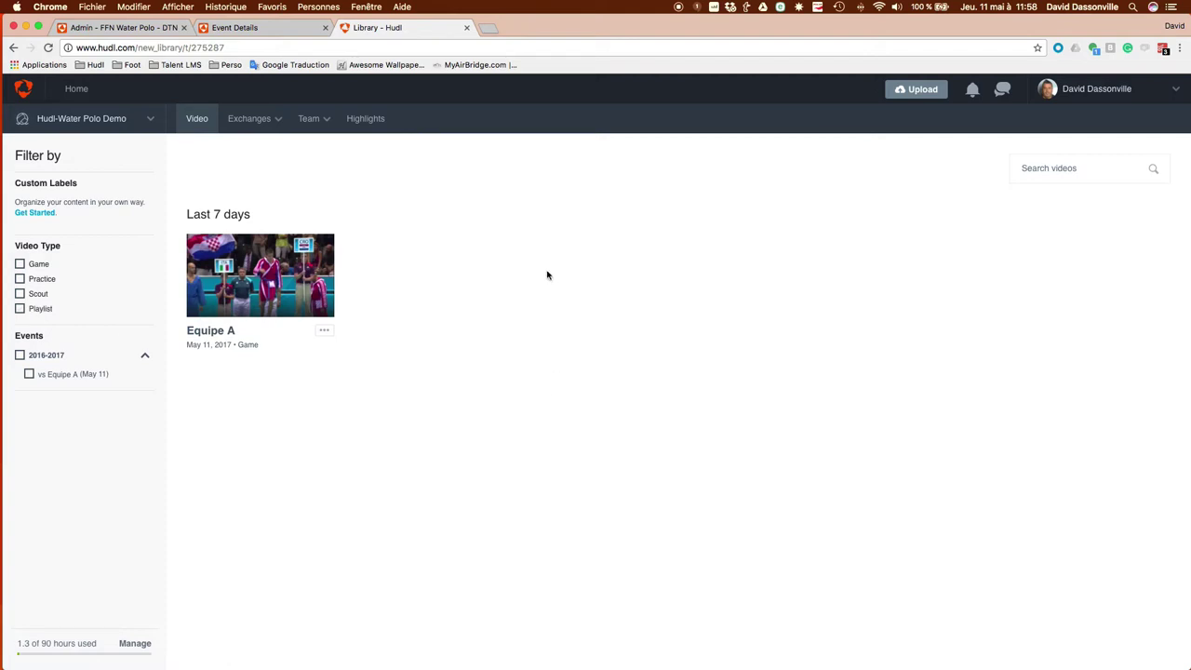
Search for FFN among the exchange teams and start a one-way direct exchange with FFN Water Polo.
mouse_move(261, 125)
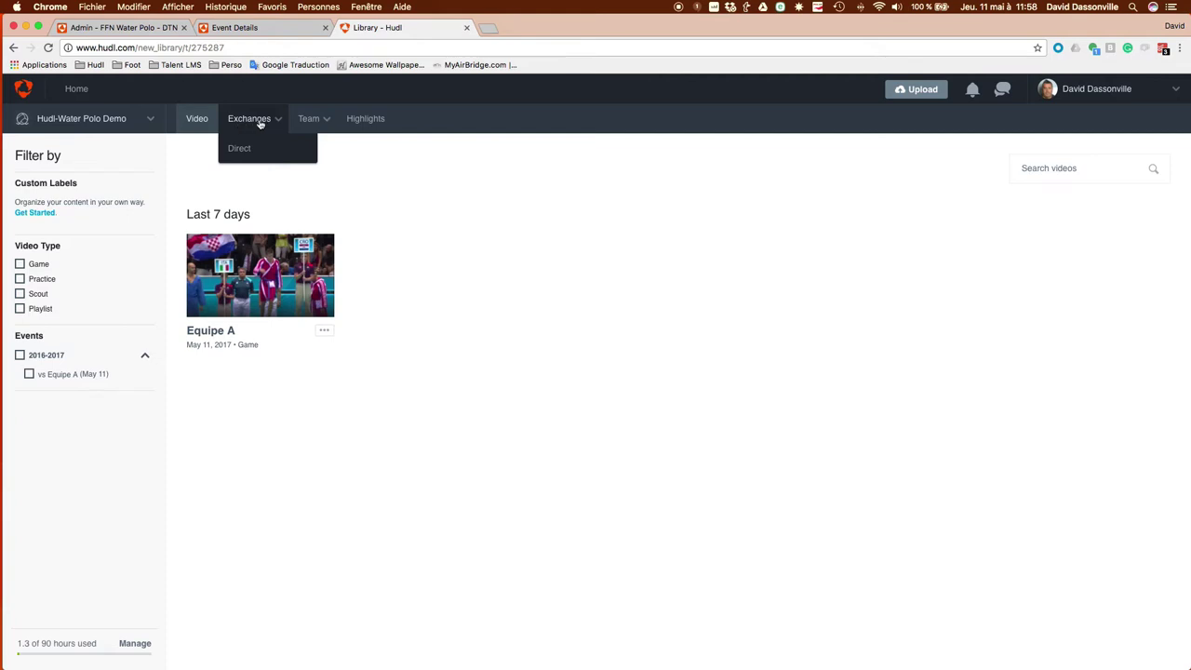
left_click(243, 154)
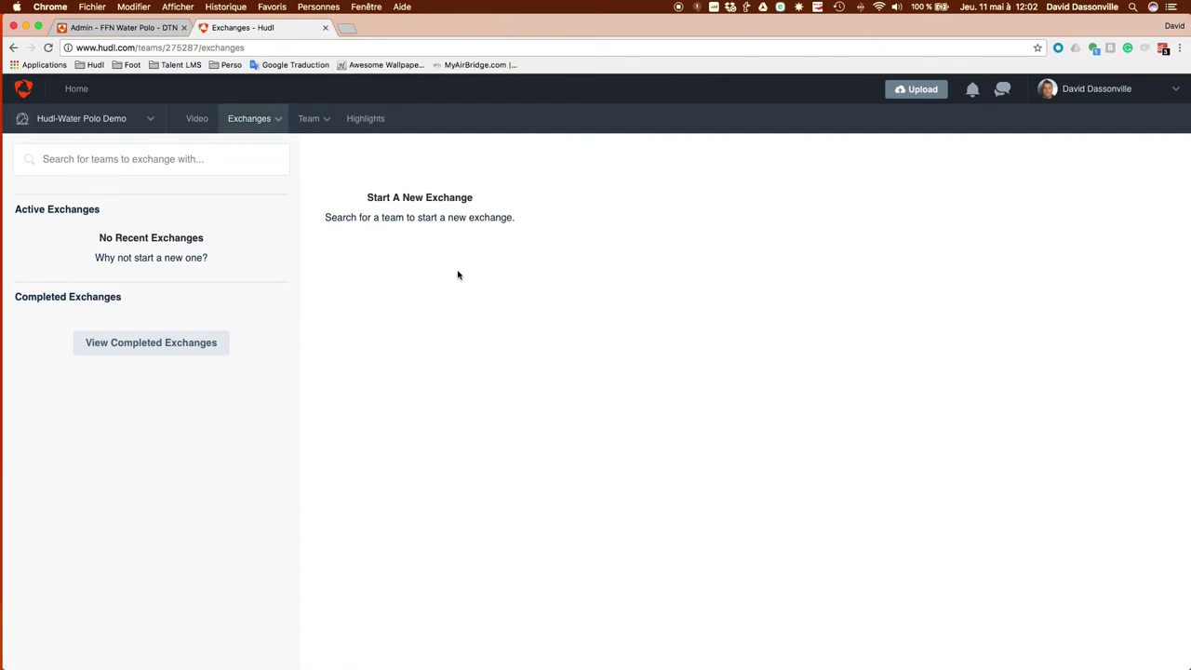
left_click(91, 157)
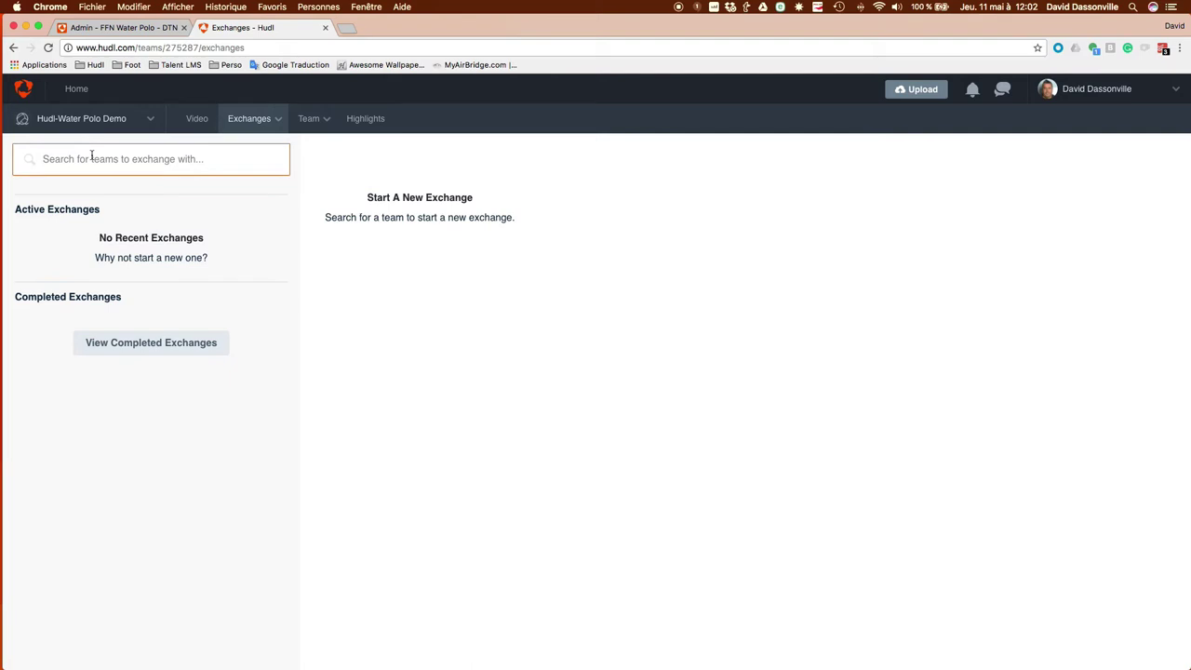
type("FFN")
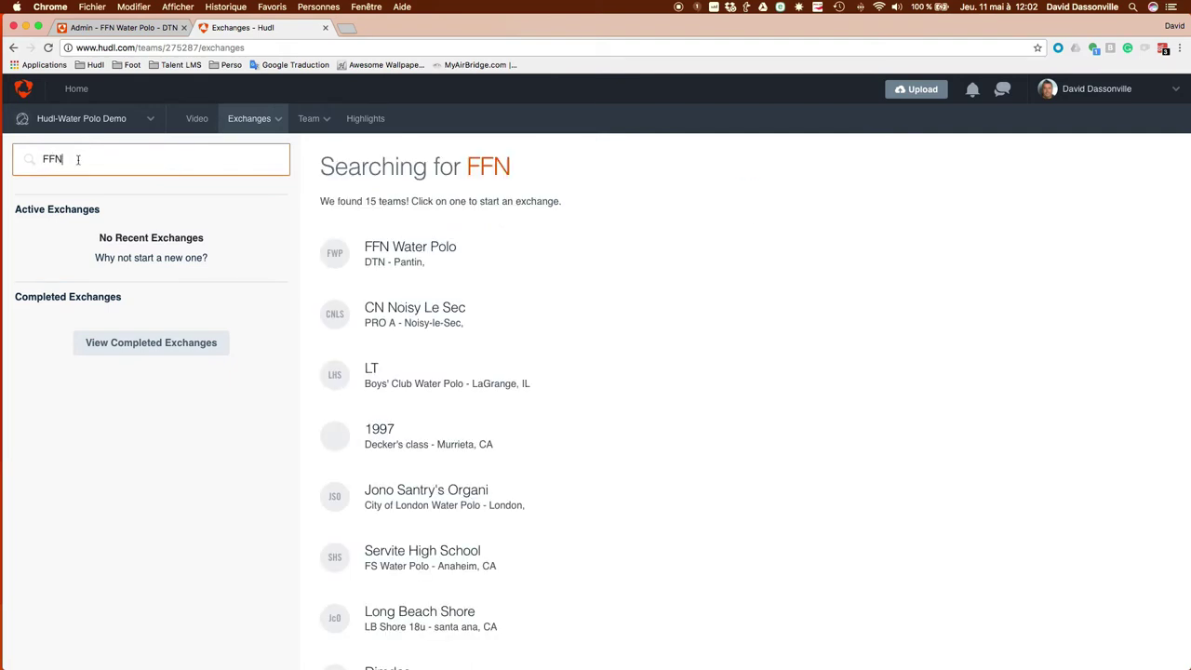
left_click(382, 251)
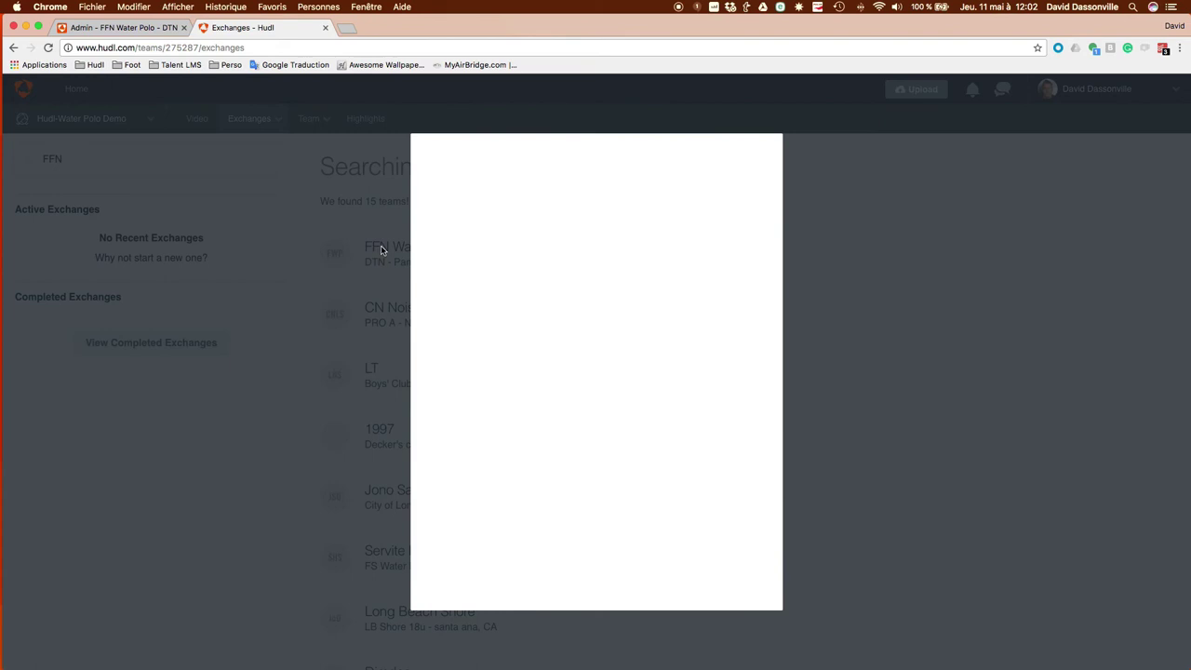
left_click(435, 291)
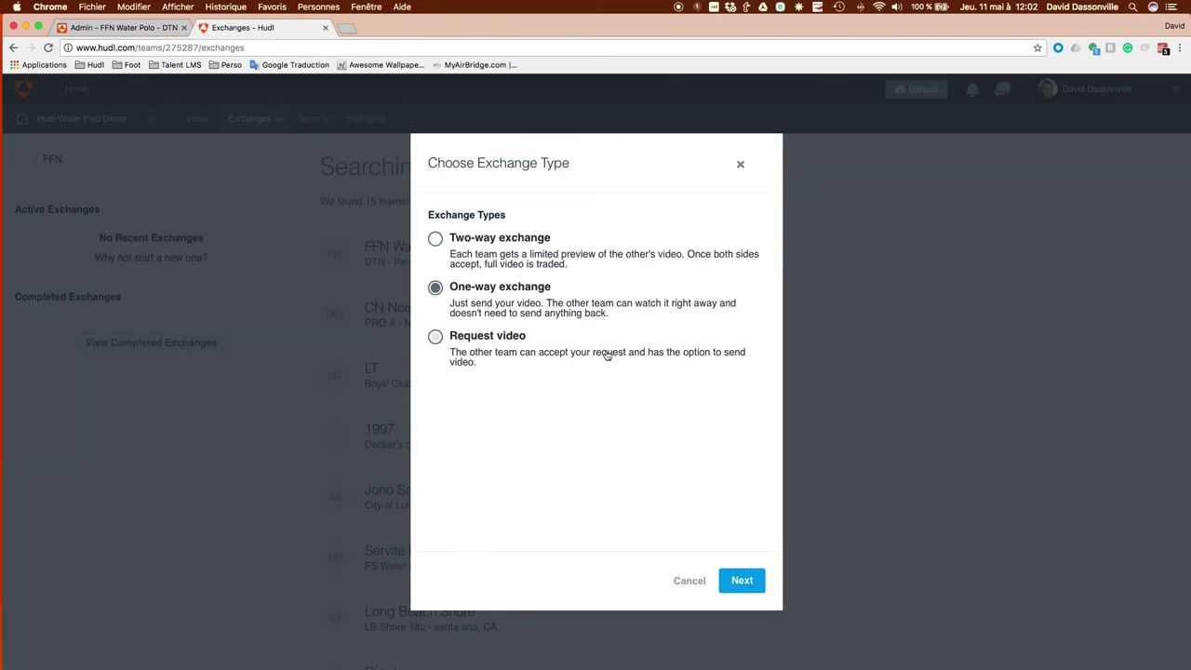
left_click(743, 581)
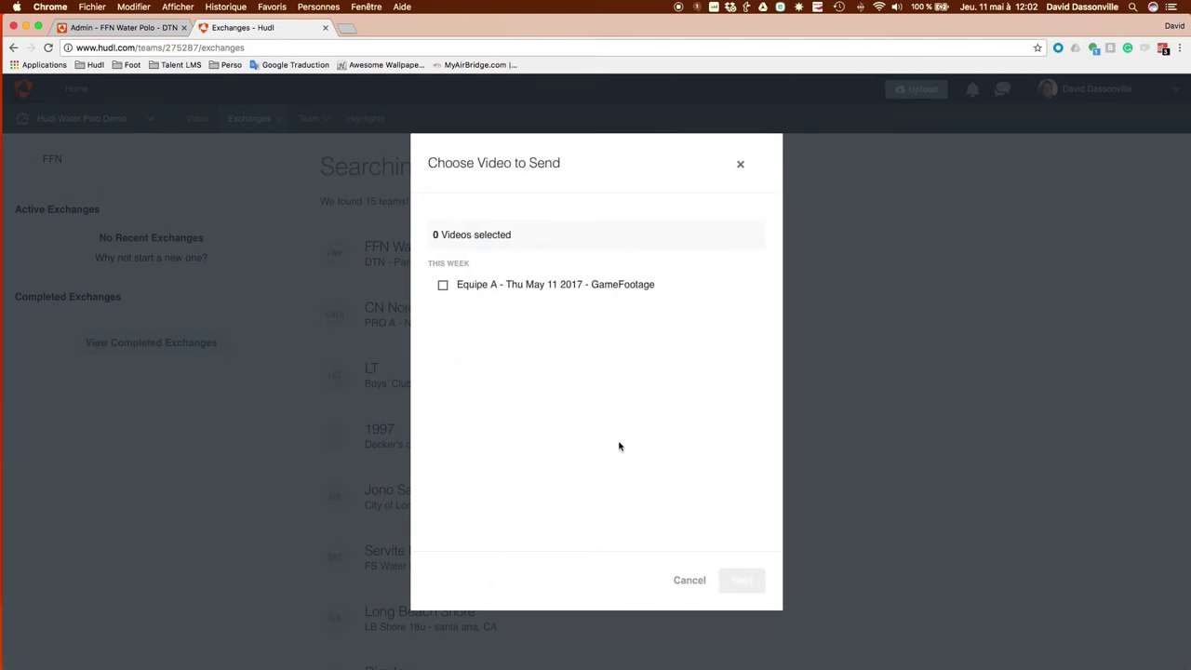
Send the Equipe A game footage of May 11 2017 in the exchange with the message "Match Equipe A".
left_click(470, 289)
left_click(744, 580)
left_click(551, 288)
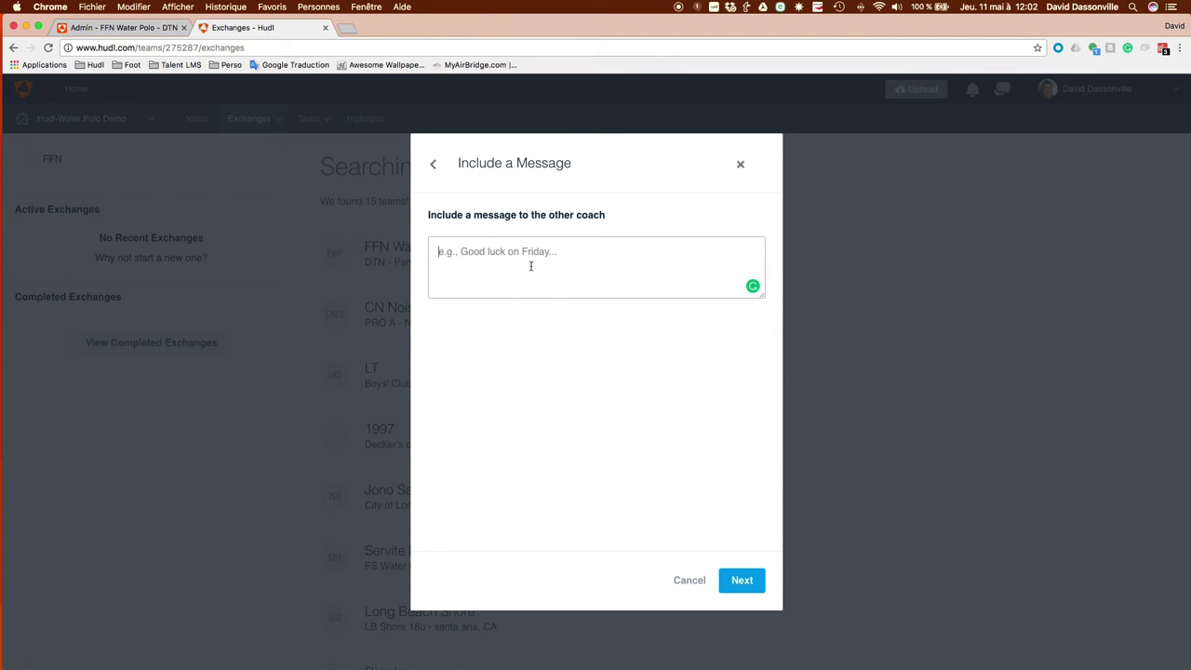
type("M")
left_click(743, 582)
left_click(713, 582)
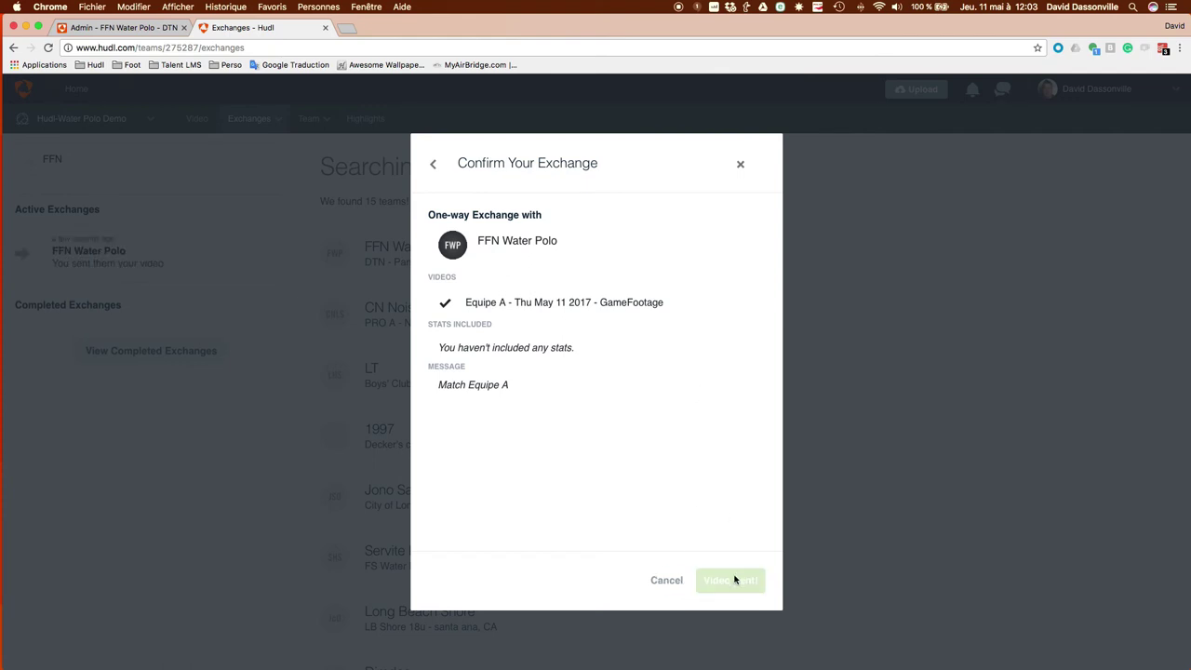
left_click(736, 580)
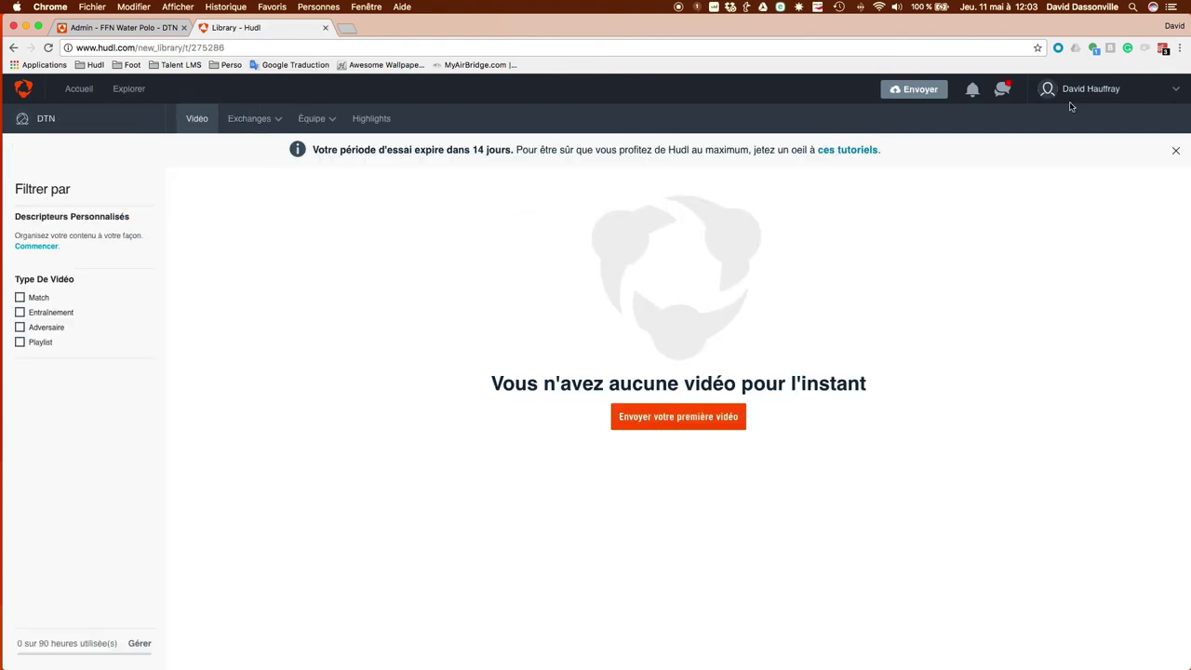
Open the direct exchanges page in the receiving DTN team's account.
left_click(1073, 90)
mouse_move(248, 124)
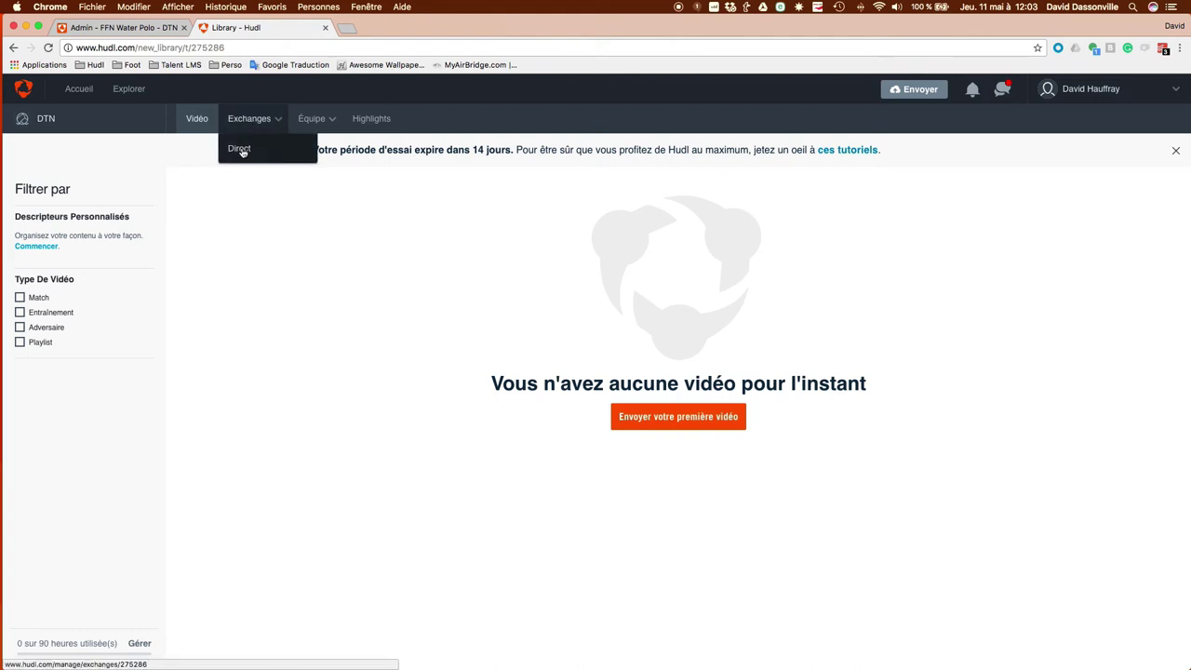
left_click(244, 149)
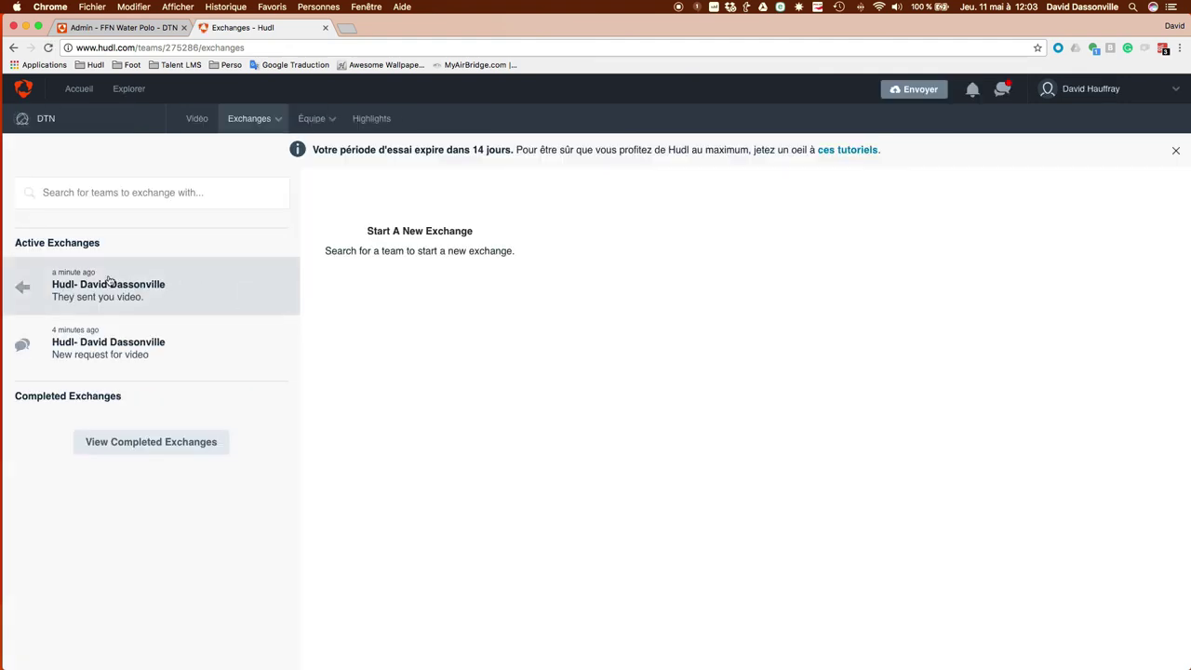
Add the received Equipe A video to the video library as game footage without a scheduled event, and open the DTN team's library.
left_click(99, 294)
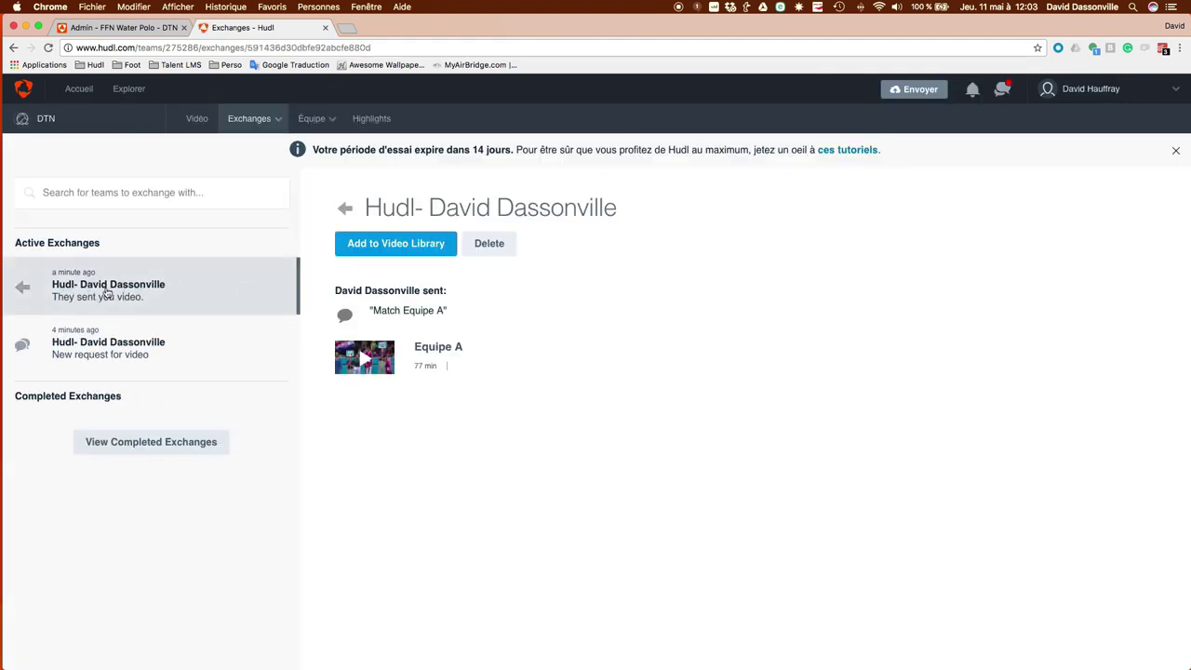
left_click(389, 246)
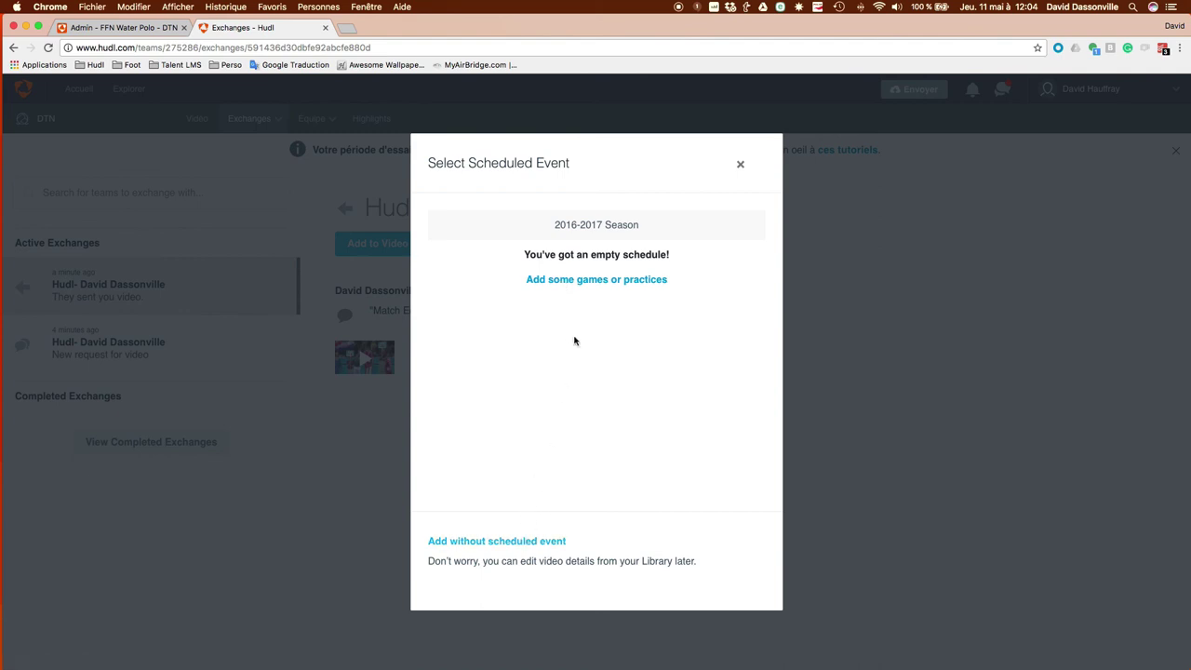
left_click(508, 540)
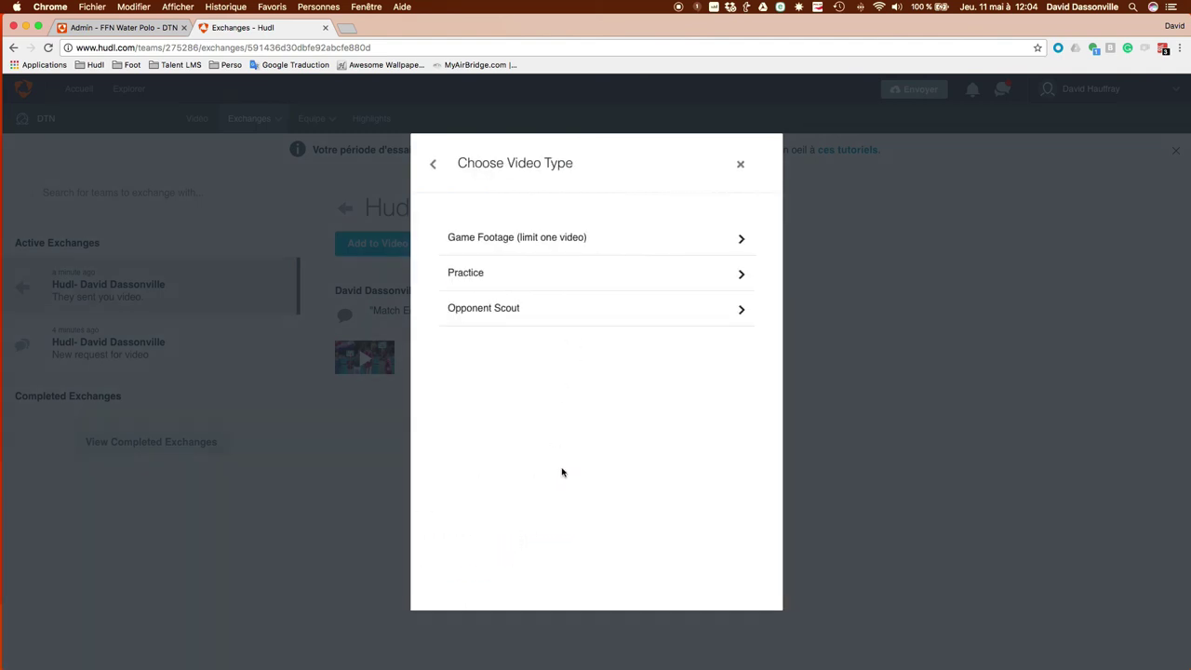
left_click(545, 240)
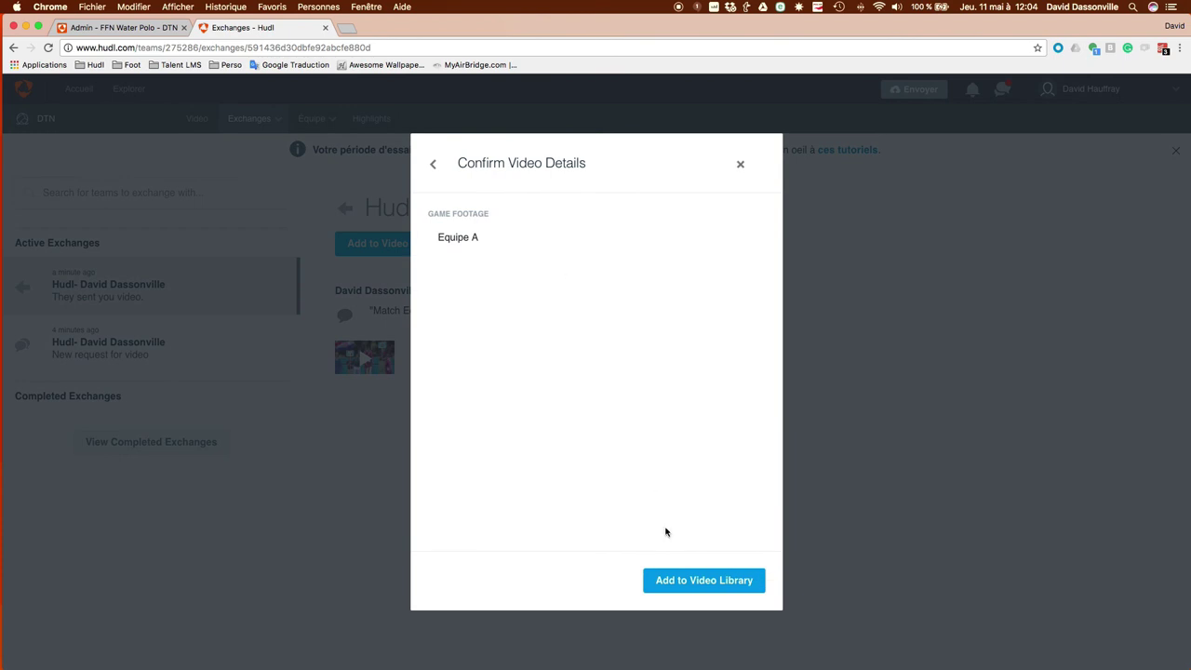
left_click(693, 581)
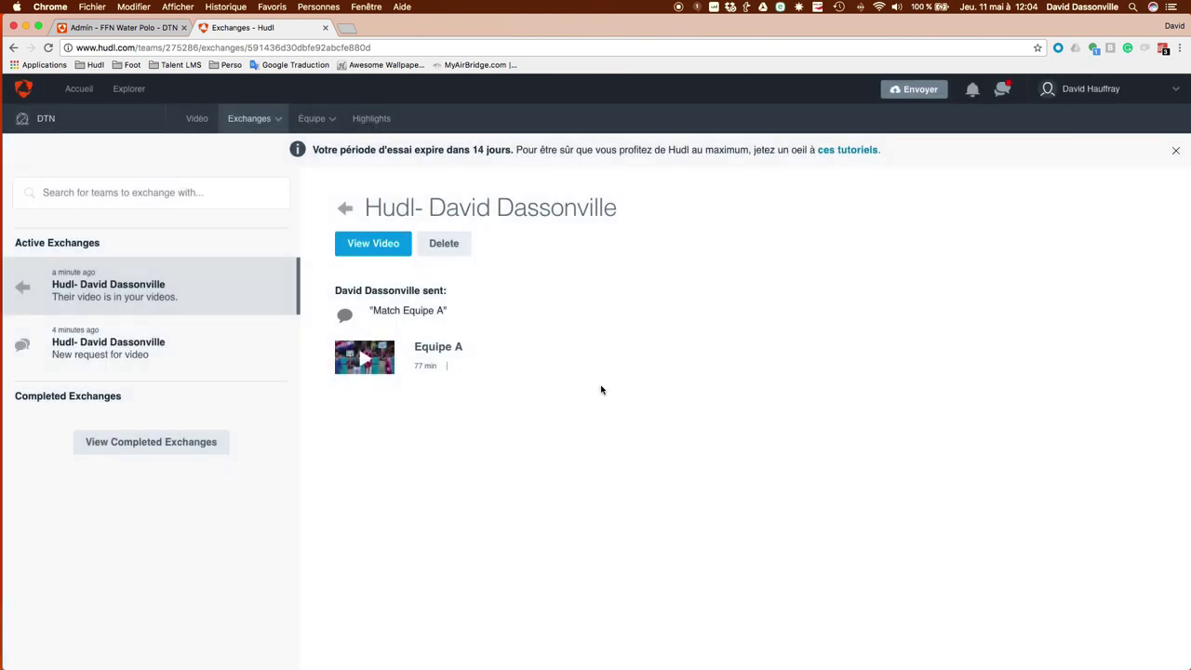
left_click(197, 121)
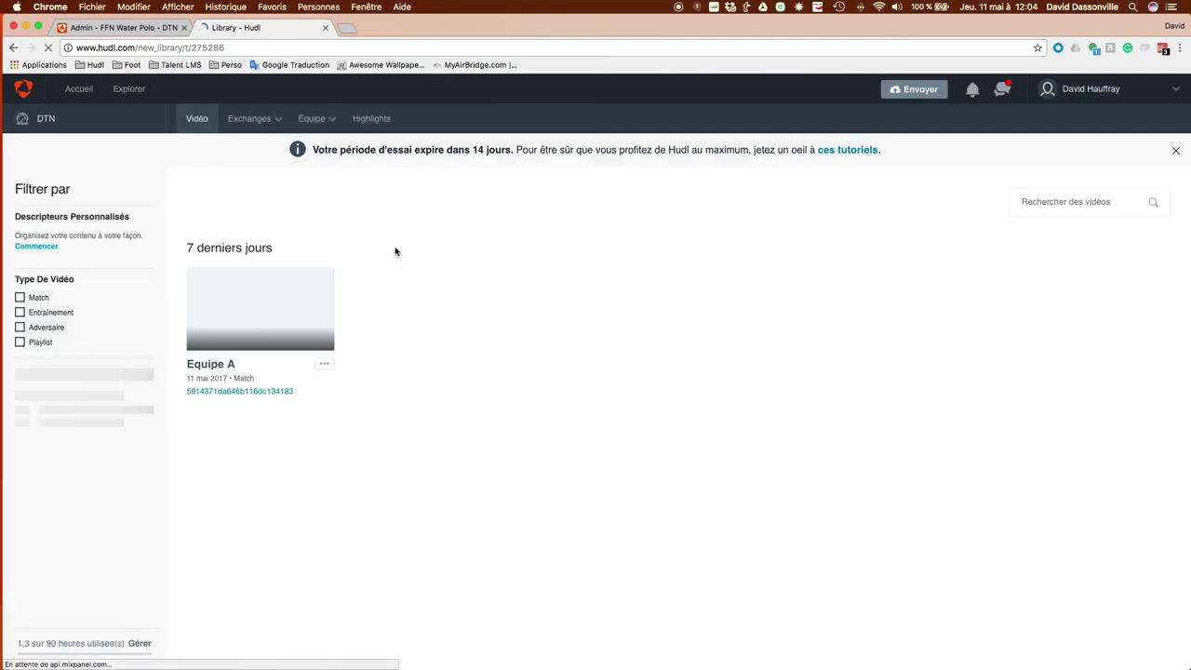
mouse_move(250, 319)
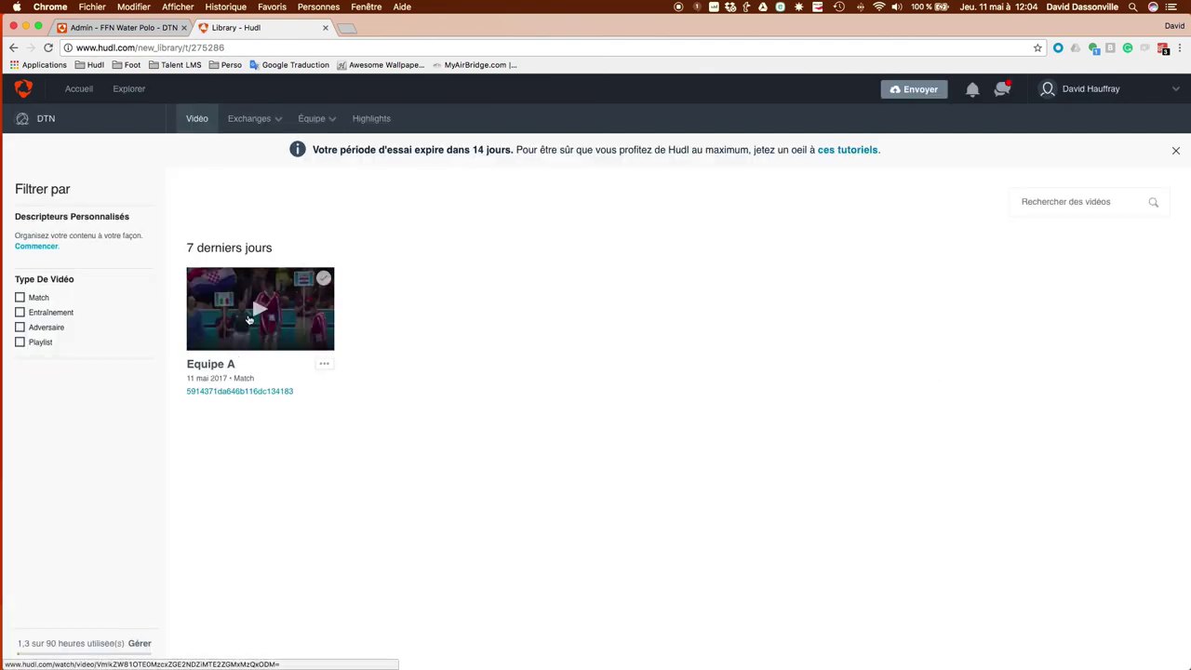